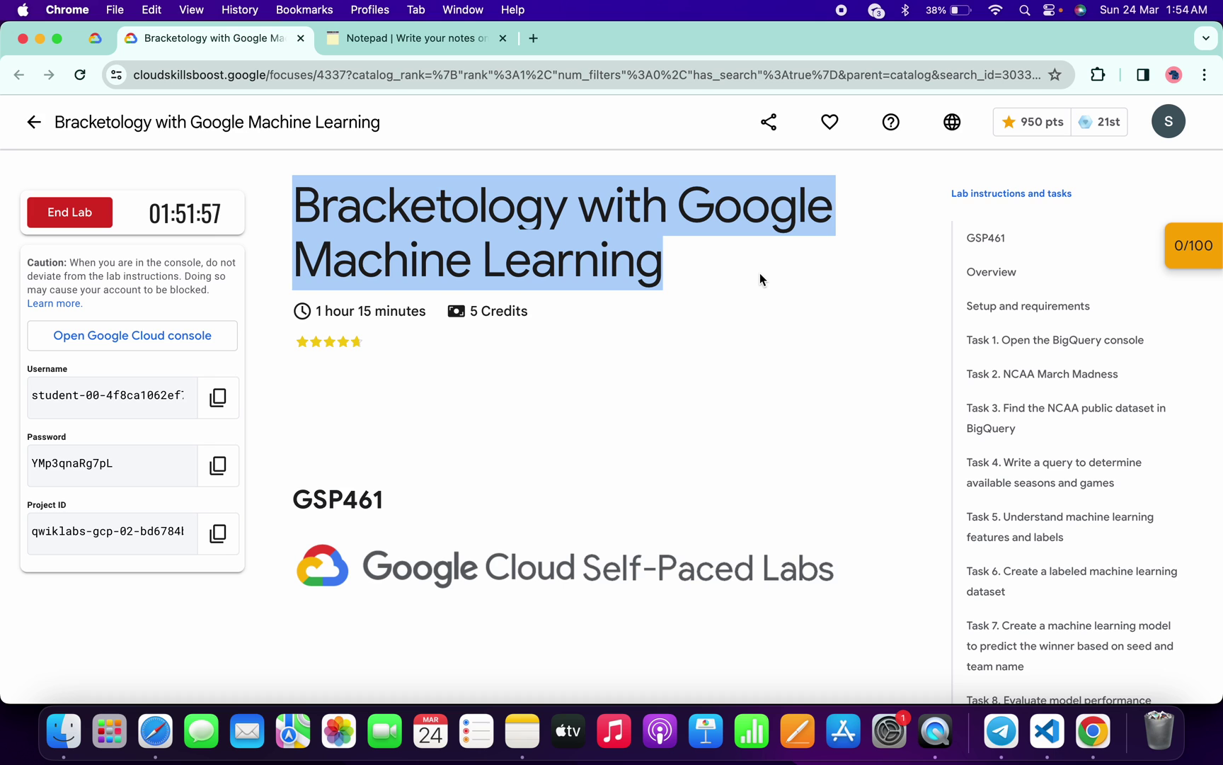
# Open the lab's Google Cloud console and accept the Google Cloud terms of service
pyautogui.click(759, 273)
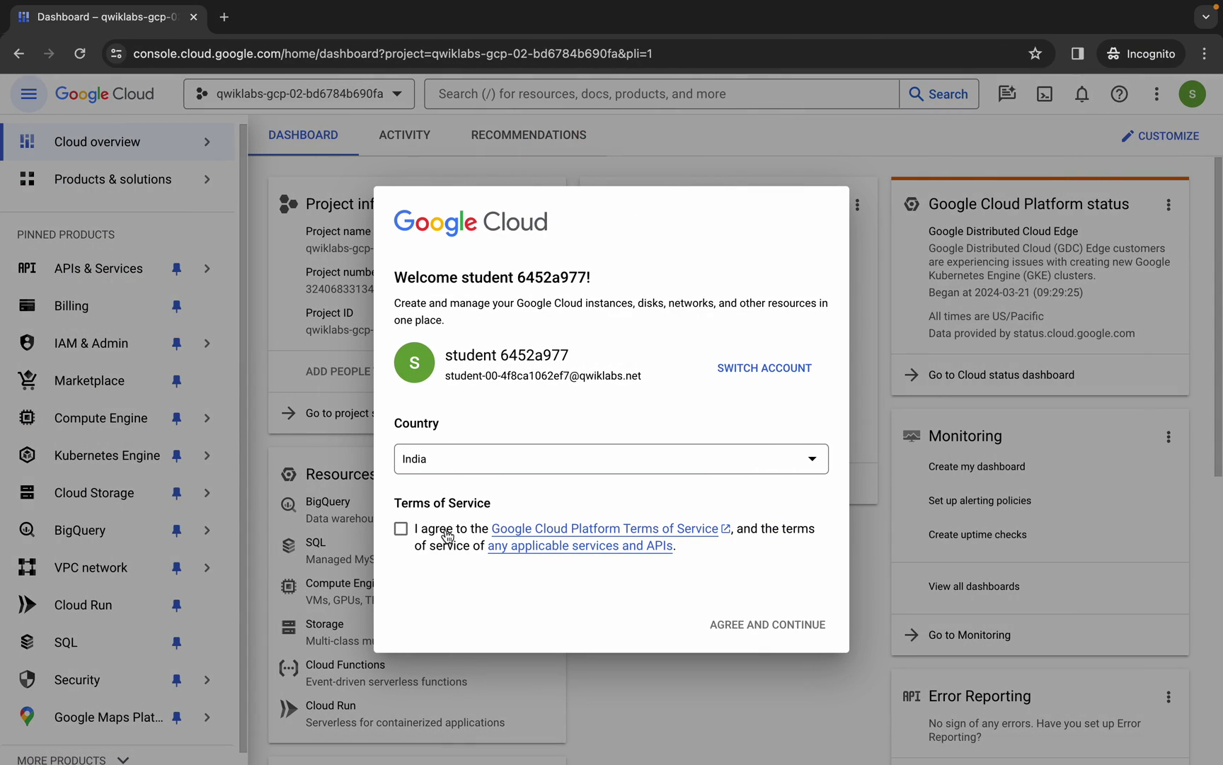
pyautogui.click(442, 532)
pyautogui.click(754, 625)
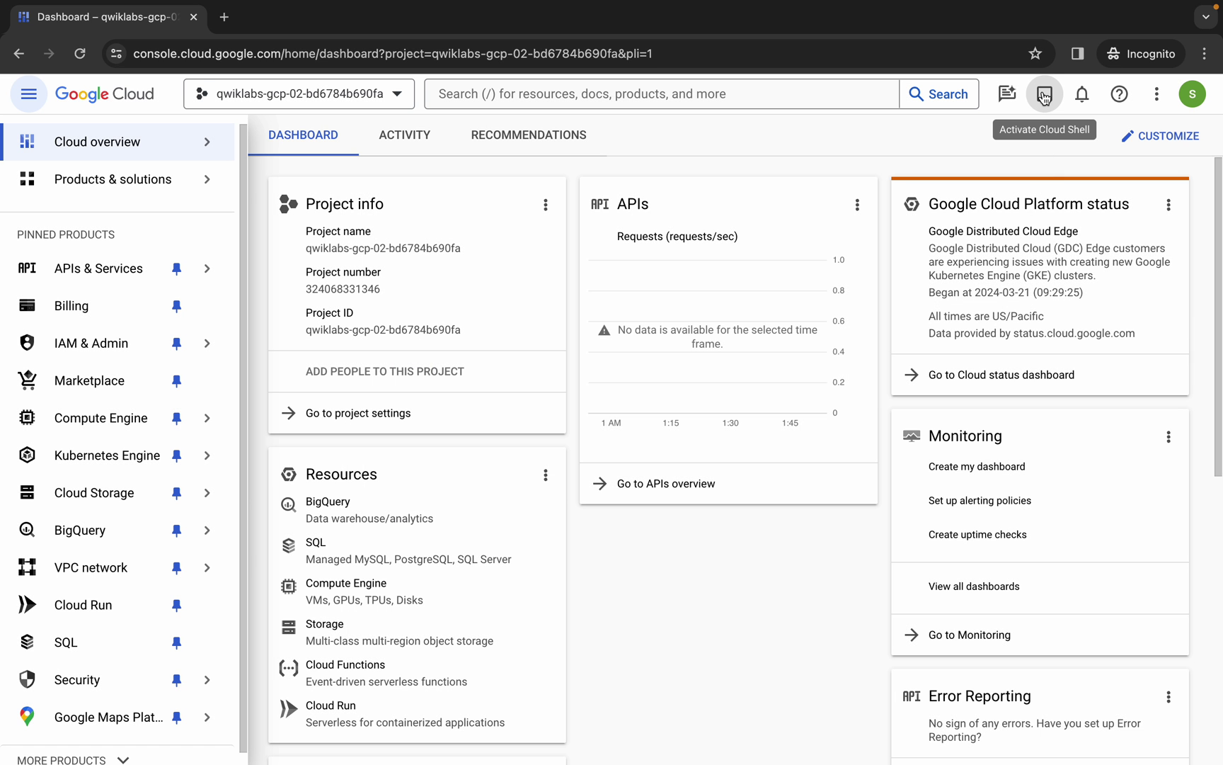
# Launch Cloud Shell with the sidebar collapsed and the terminal panel enlarged to fill the page
pyautogui.click(1045, 95)
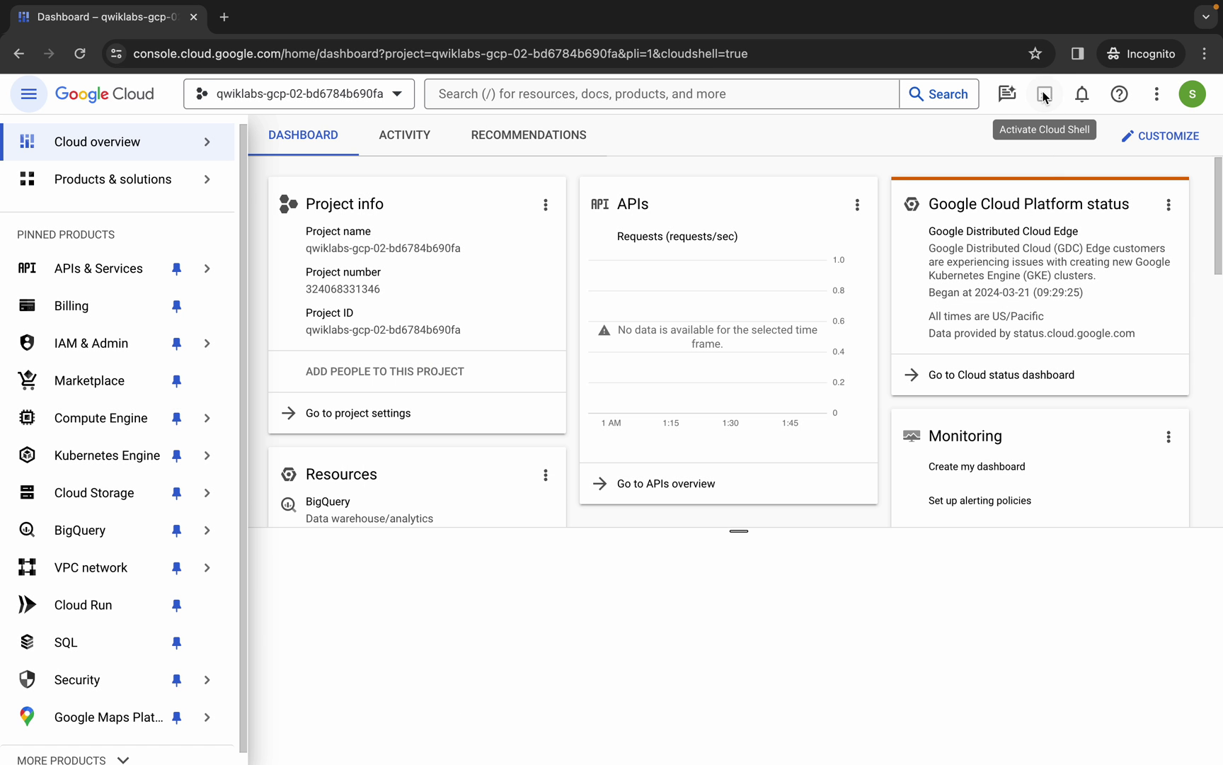
pyautogui.click(27, 92)
pyautogui.moveTo(615, 531); pyautogui.dragTo(617, 114)
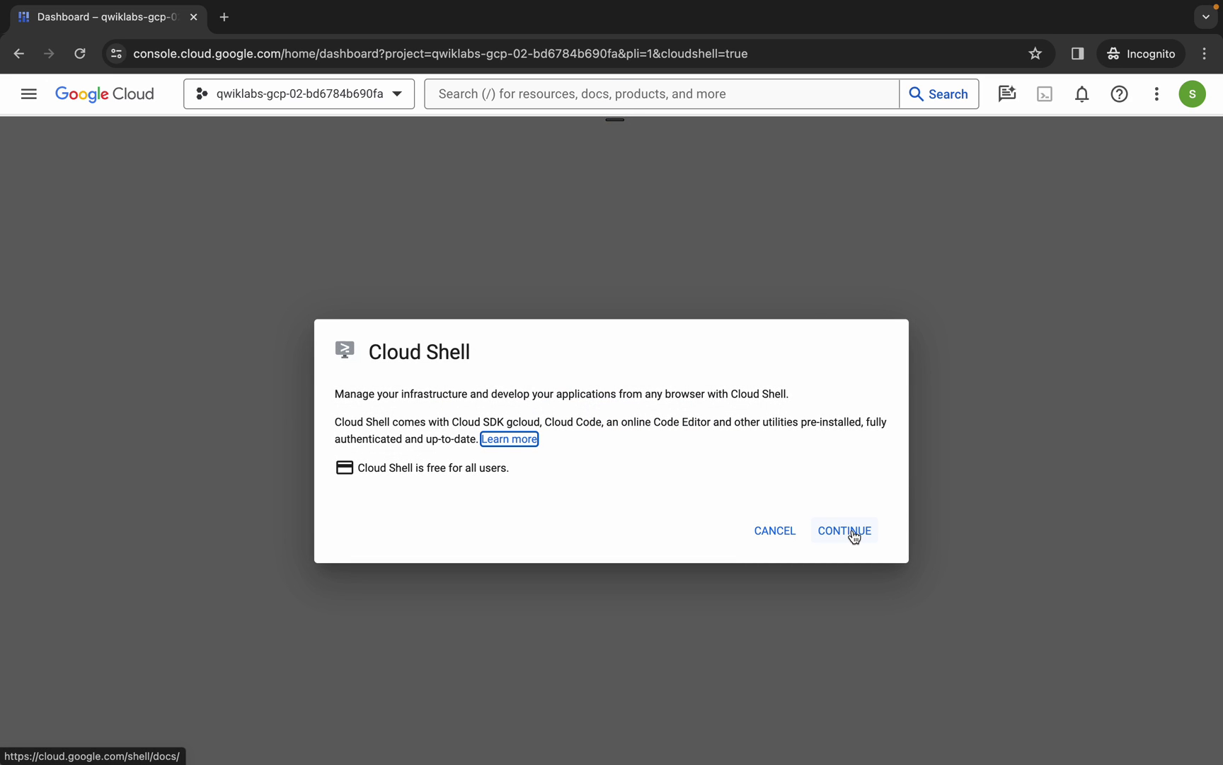
pyautogui.click(853, 533)
# Copy the three solution commands from the notes window and return to the console
pyautogui.hotkey('ctrl', 'Left')
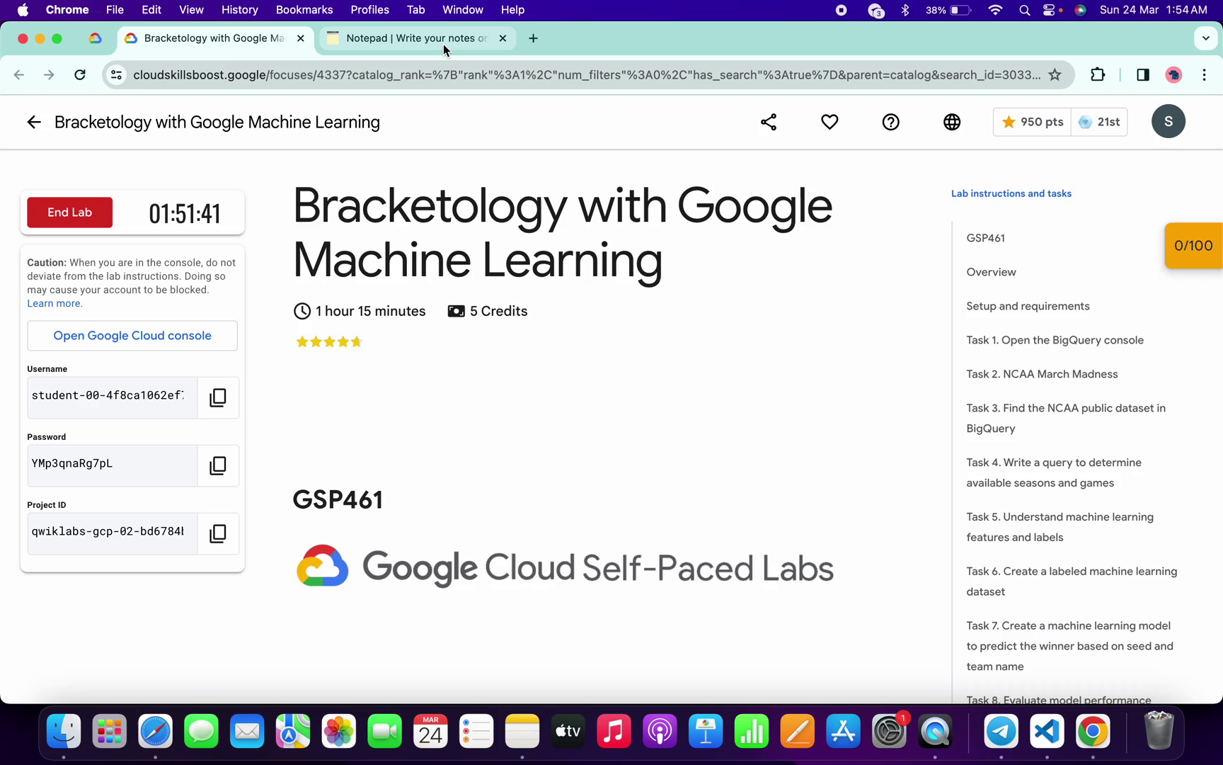
pyautogui.click(443, 44)
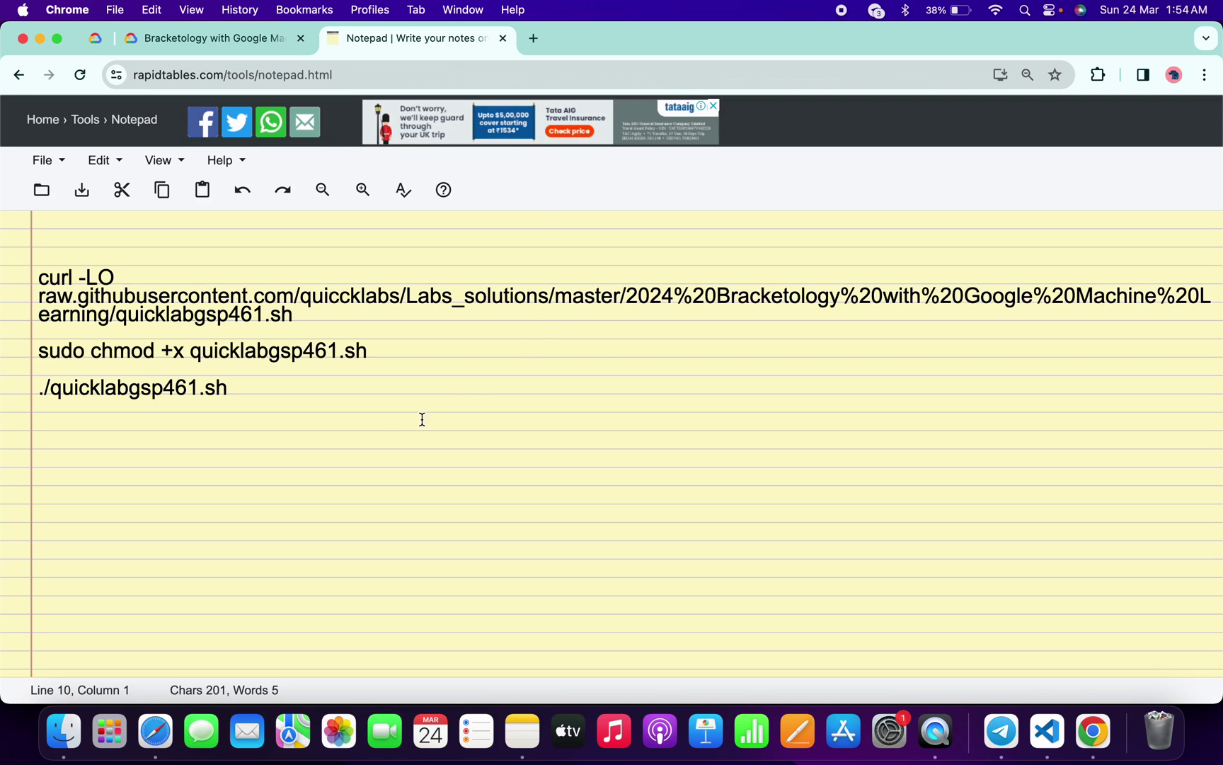
pyautogui.moveTo(283, 408); pyautogui.dragTo(17, 275)
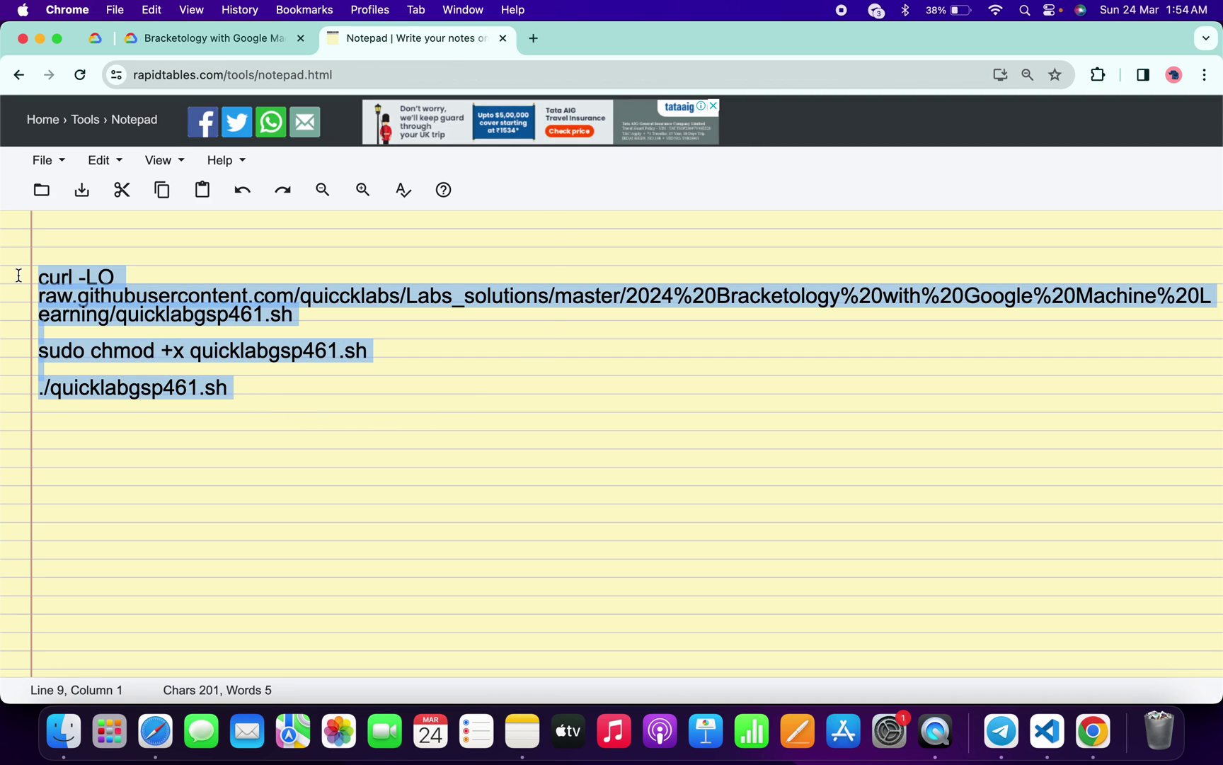
pyautogui.press('super+c')
pyautogui.hotkey('ctrl', 'Right')
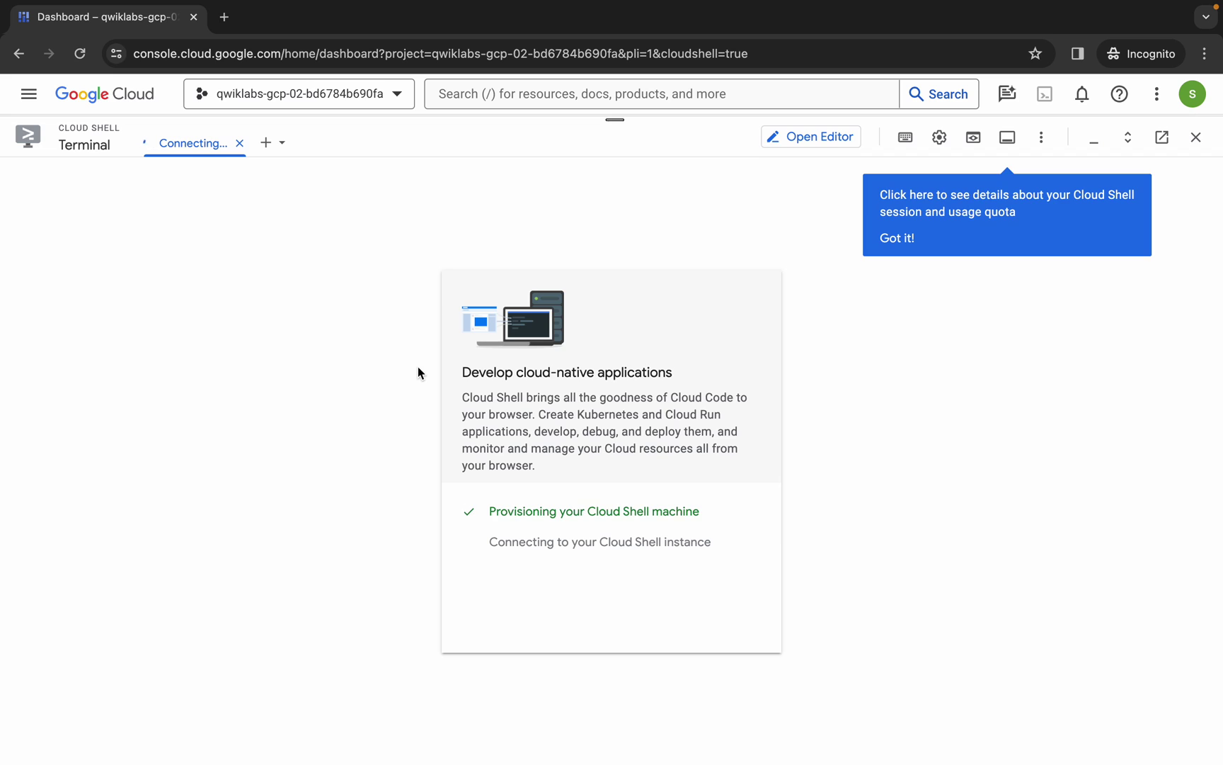
# Paste and run the quicklabgsp461.sh solution commands in Cloud Shell, authorizing credential use
pyautogui.click(879, 237)
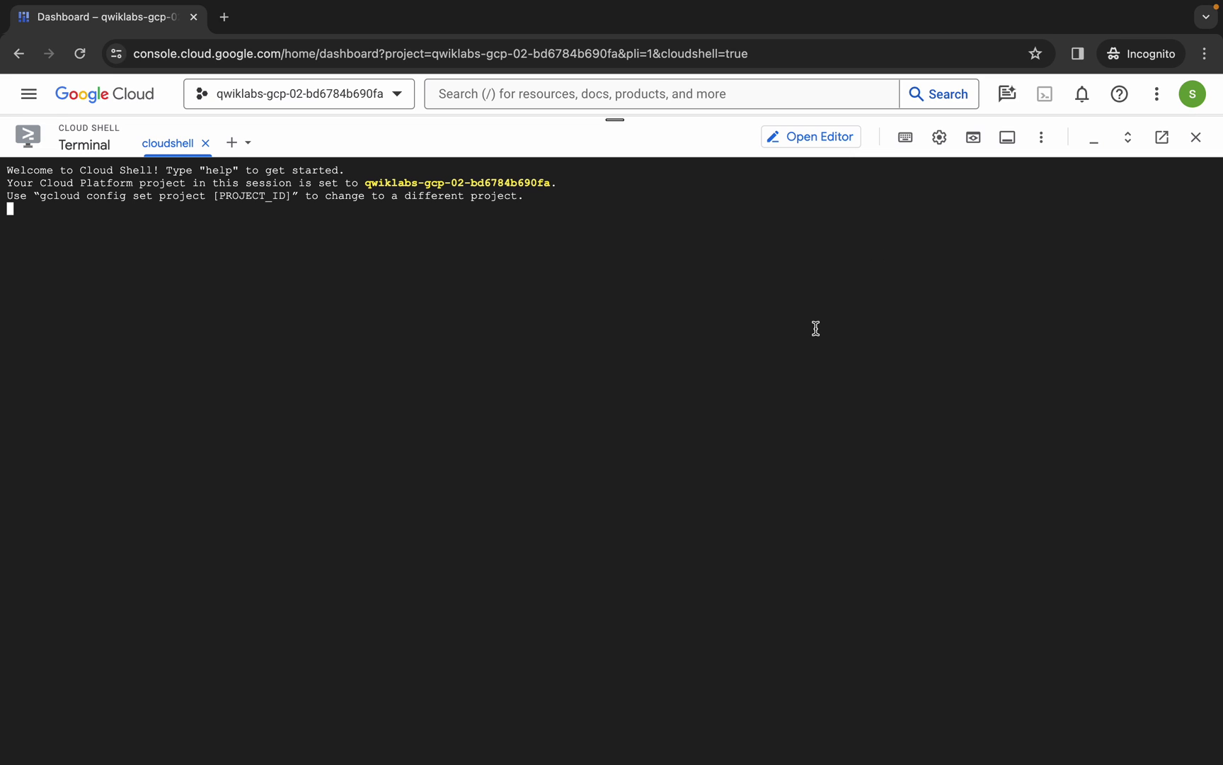
pyautogui.hotkey('ctrl', 'v')
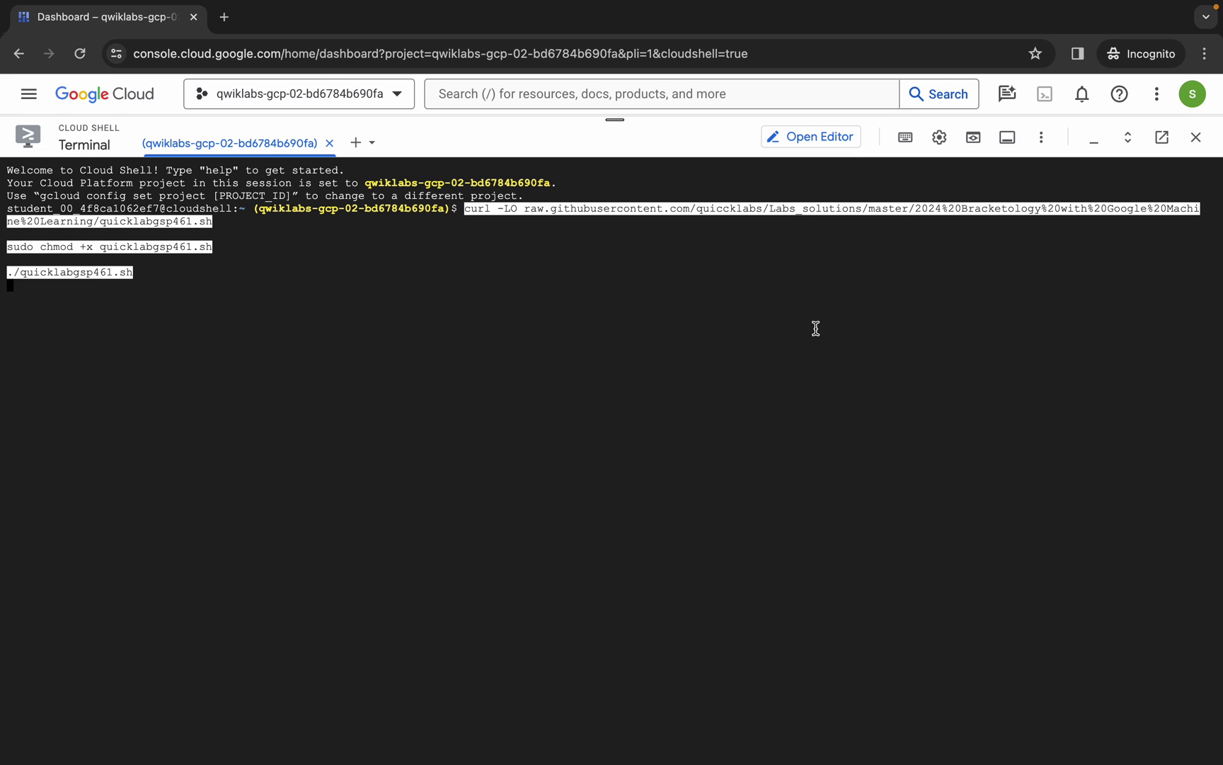
pyautogui.press('Return')
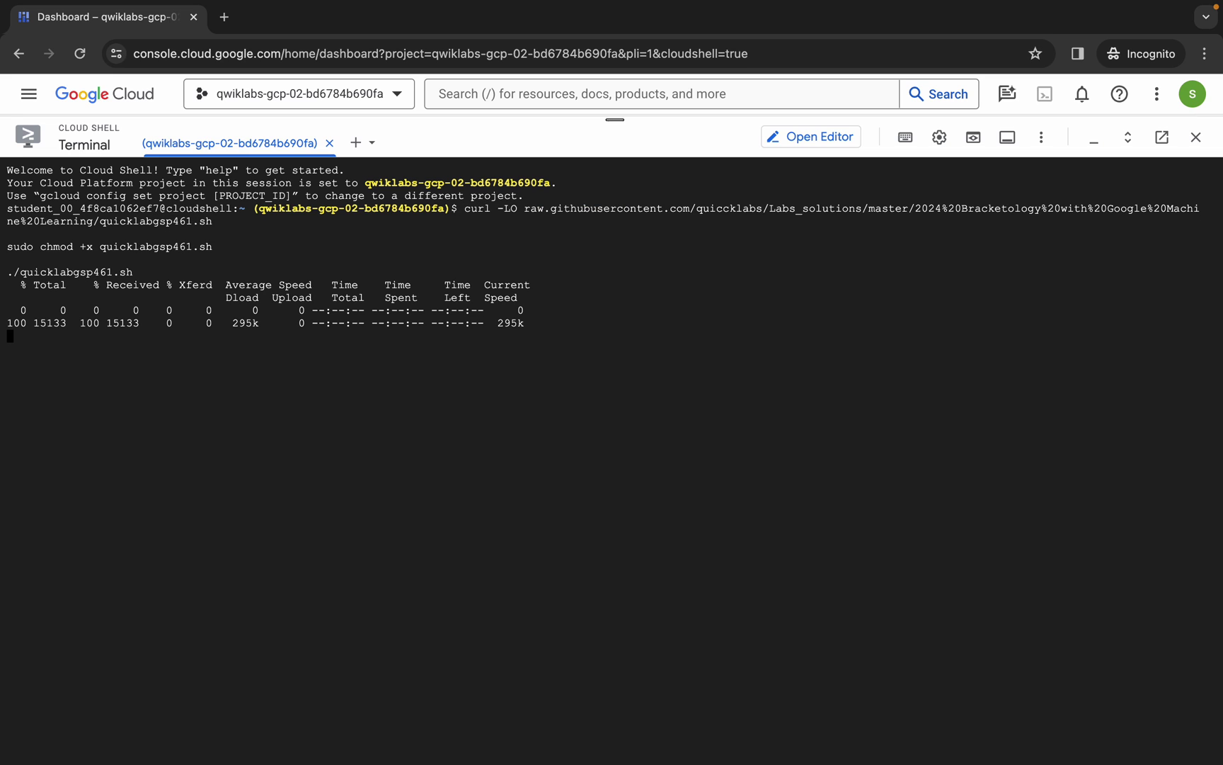
pyautogui.press('Return')
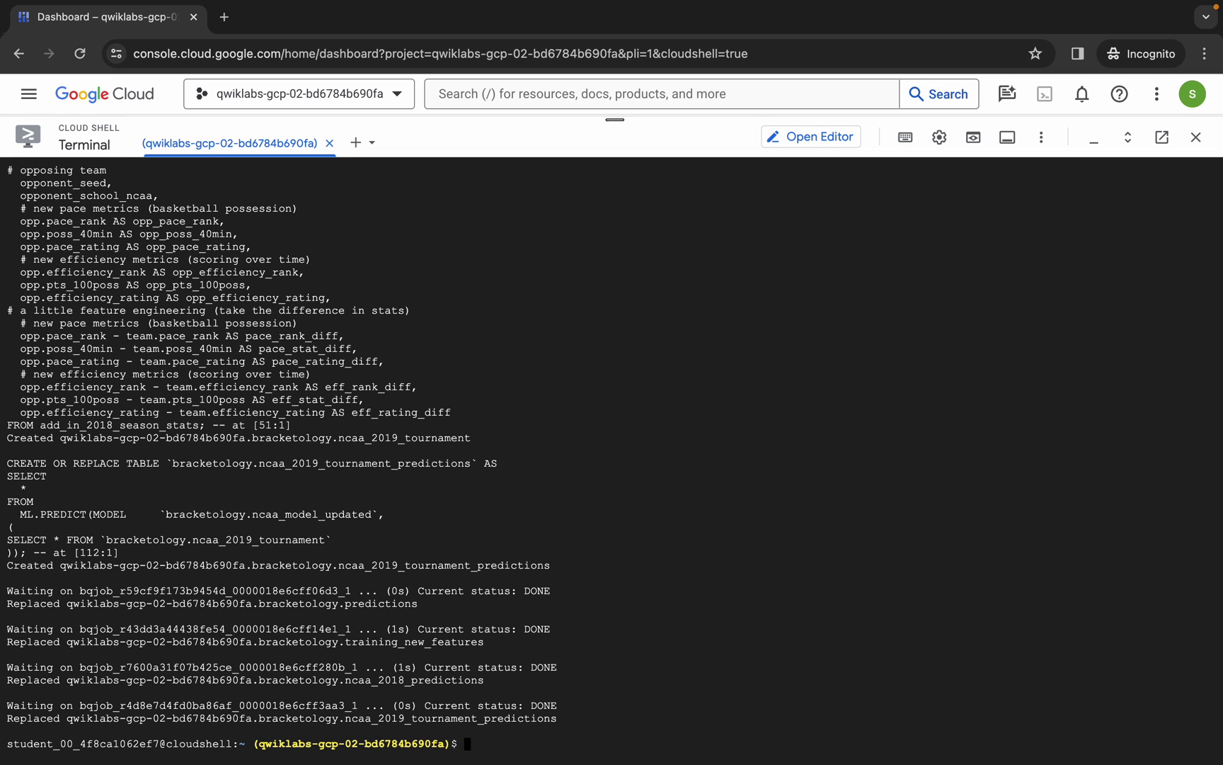
# On the Bracketology lab page, check the labeled dataset, ML model and model evaluation checkpoints
pyautogui.hotkey('ctrl', 'Left')
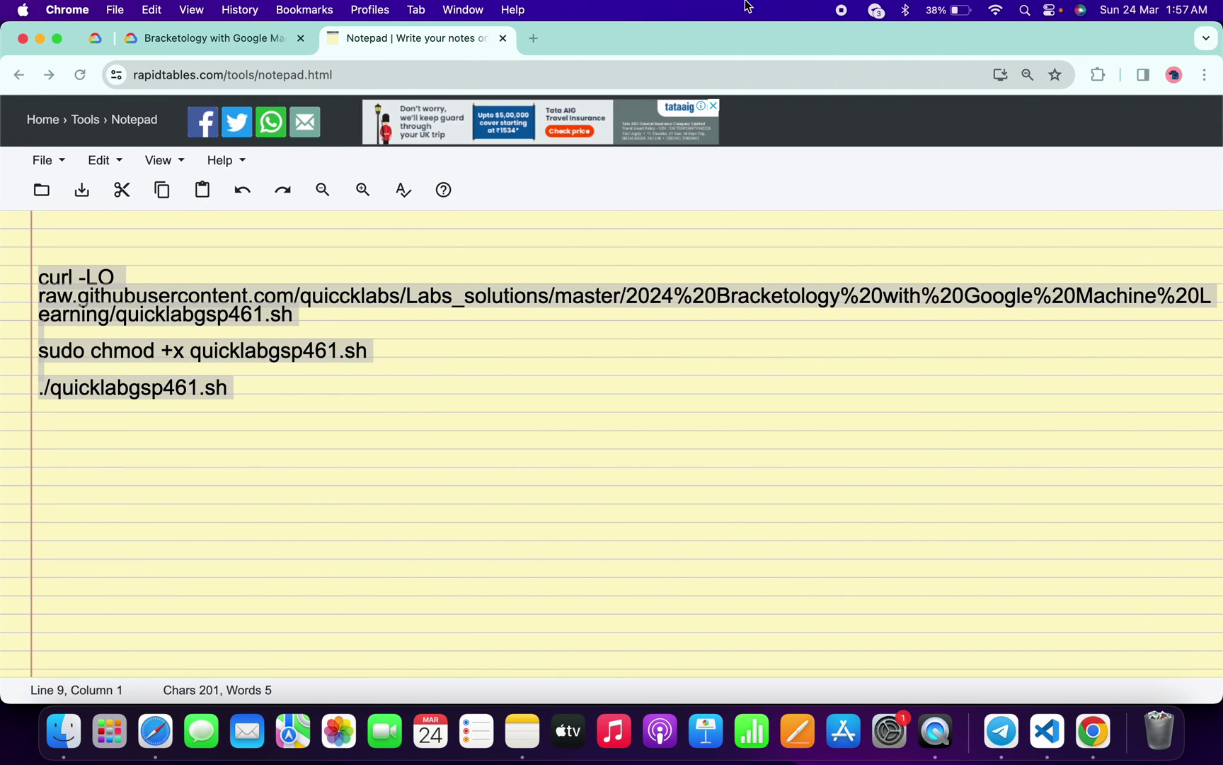
pyautogui.click(231, 38)
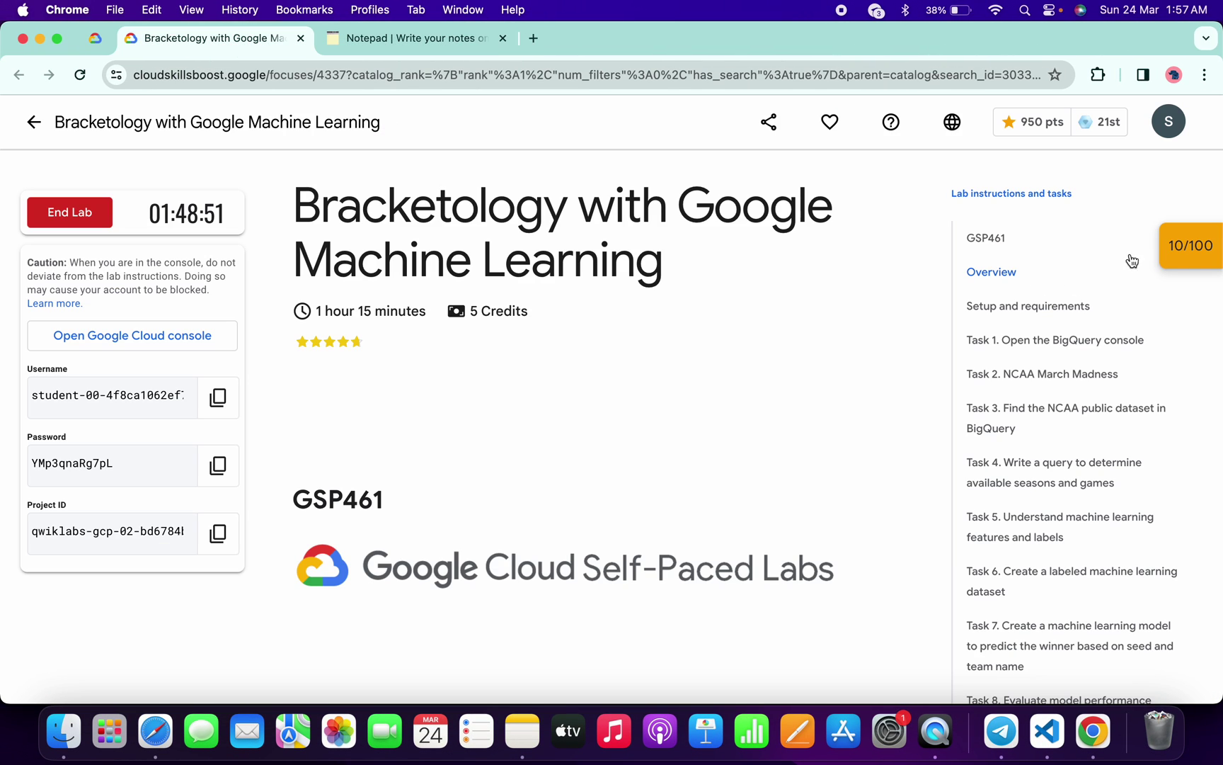
pyautogui.click(1180, 251)
pyautogui.click(1123, 354)
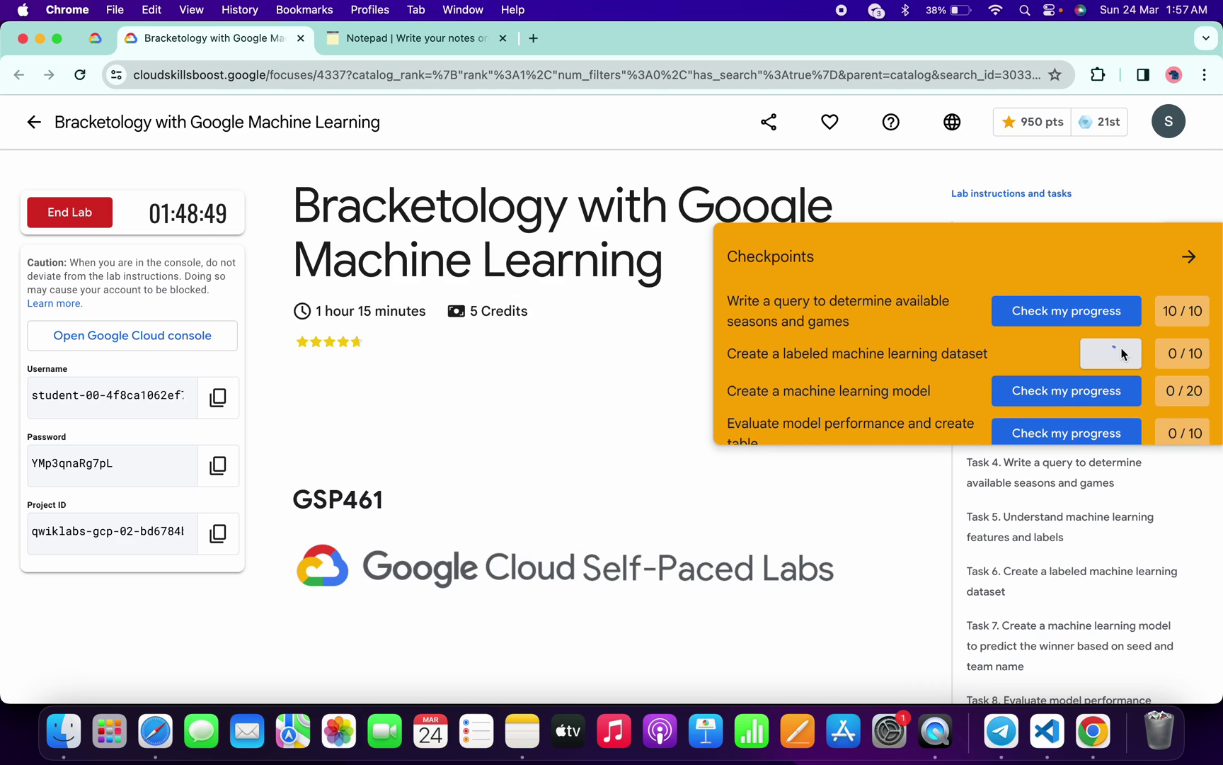
pyautogui.click(1119, 391)
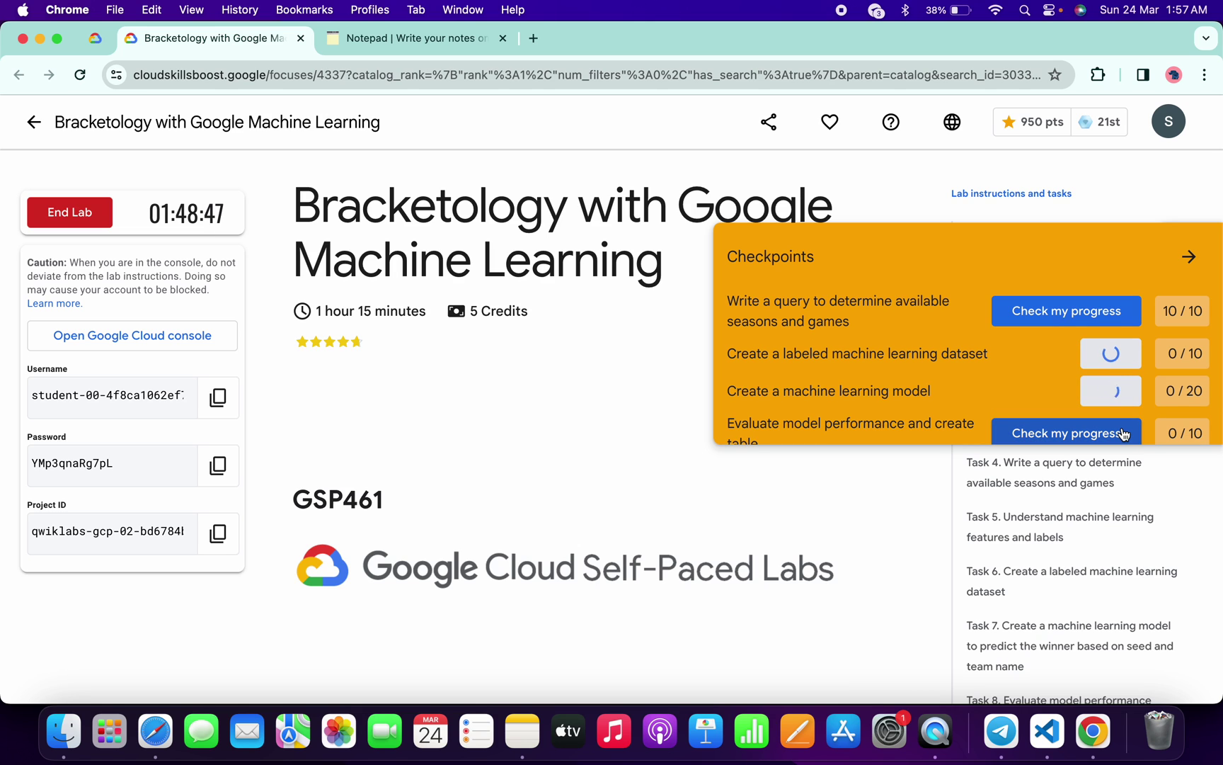
pyautogui.click(1122, 434)
pyautogui.scroll(-2, 1123, 435)
# Check the features, new model, ncaa_2018_predictions and 2019 tournament checkpoints, rechecking the last two
pyautogui.click(1106, 421)
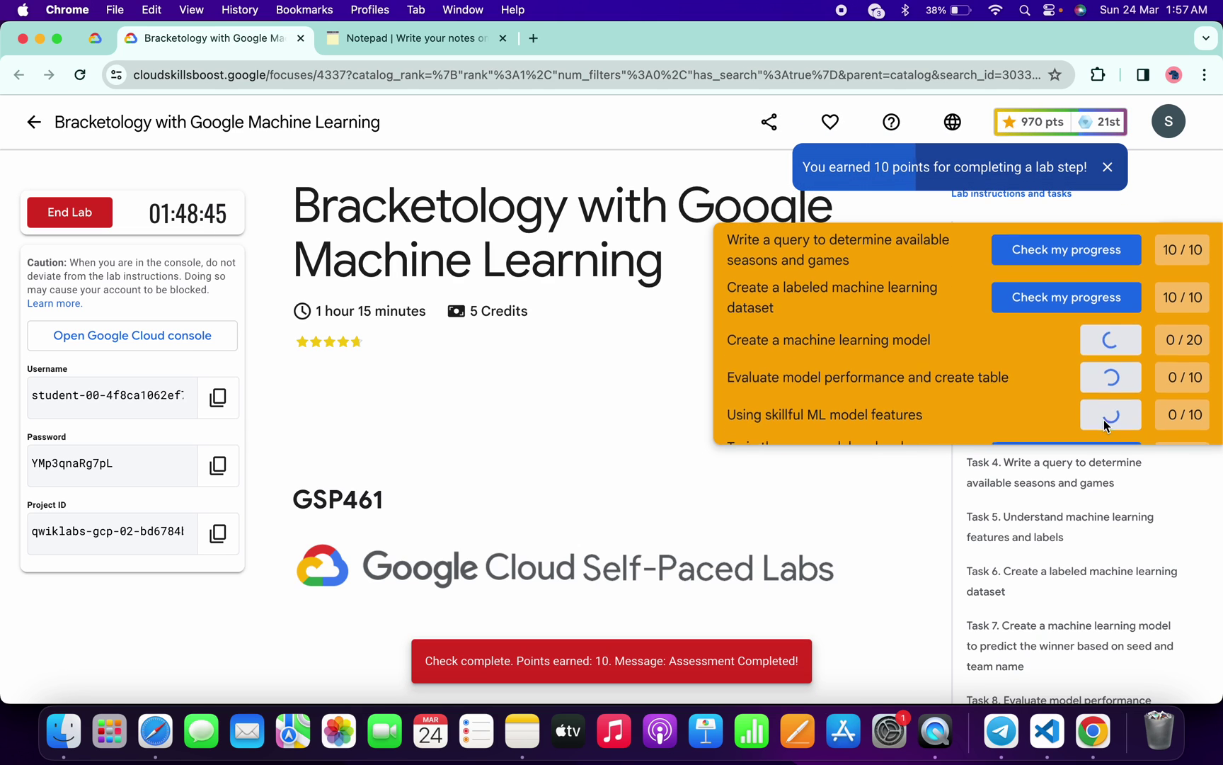
pyautogui.scroll(-2, 1105, 402)
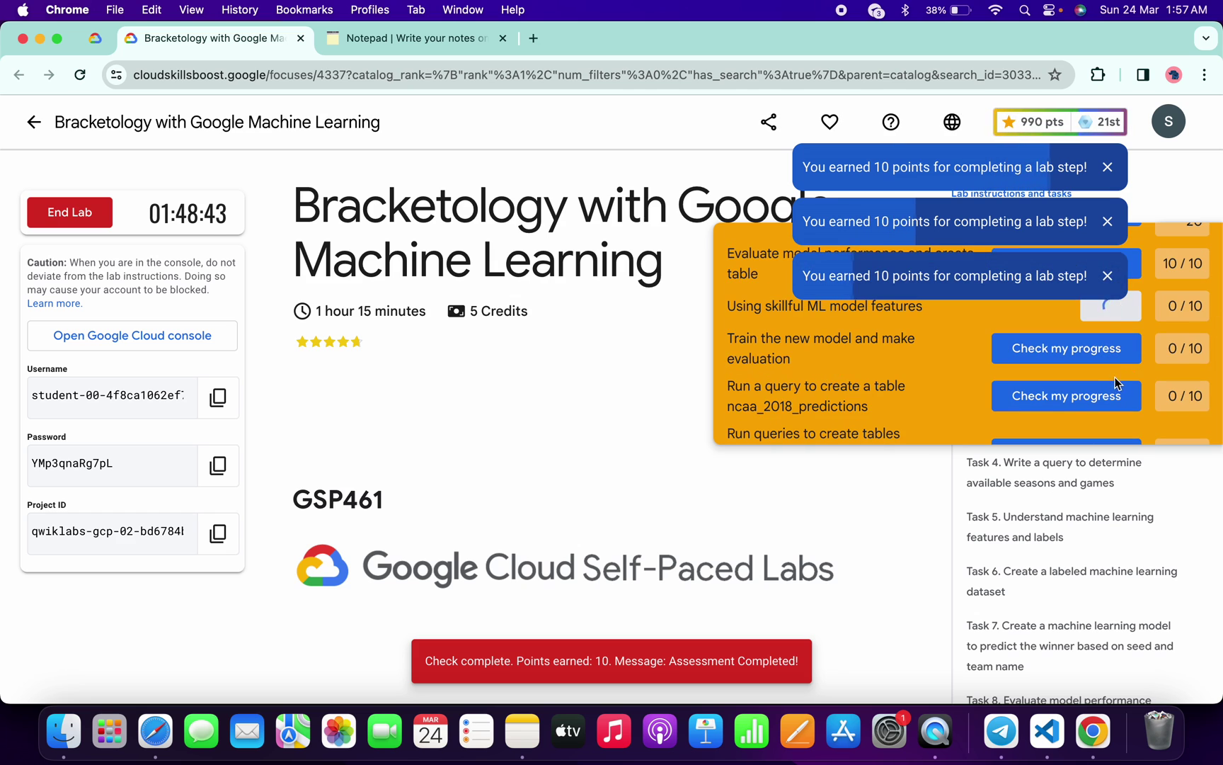
pyautogui.click(1100, 351)
pyautogui.click(1105, 386)
pyautogui.scroll(-1, 1106, 388)
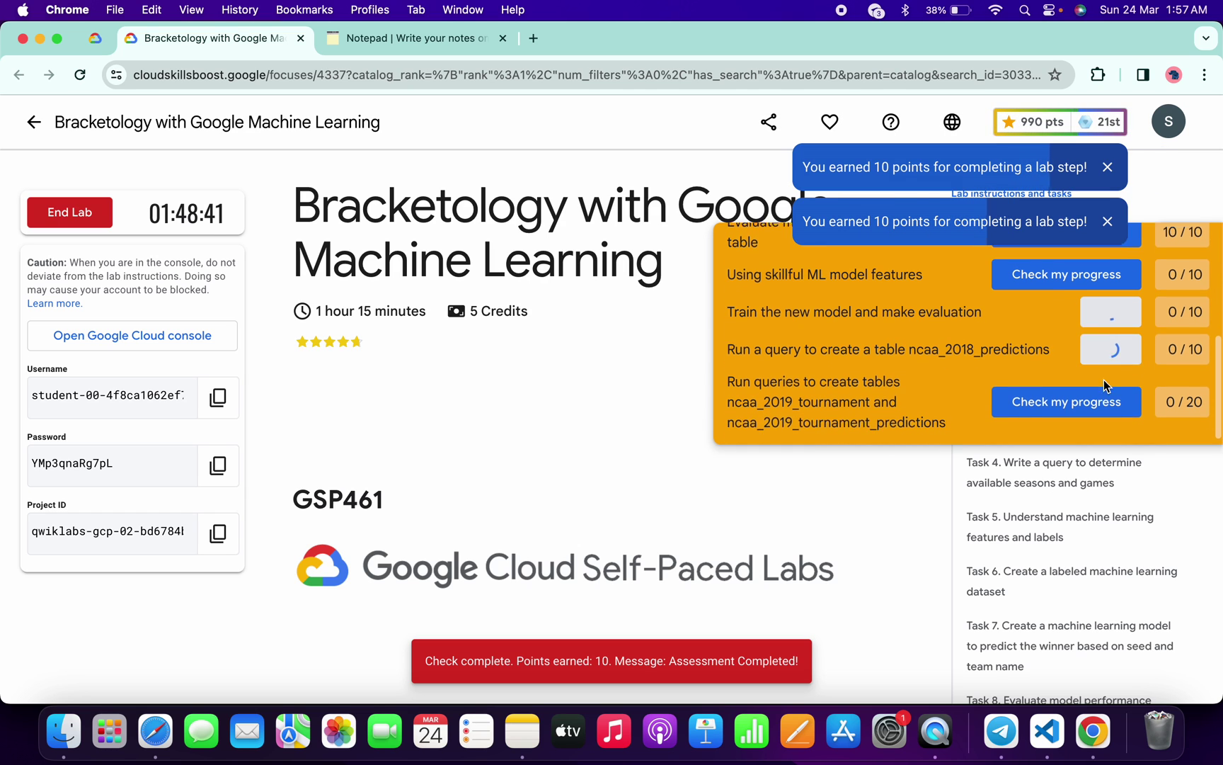
pyautogui.click(1114, 399)
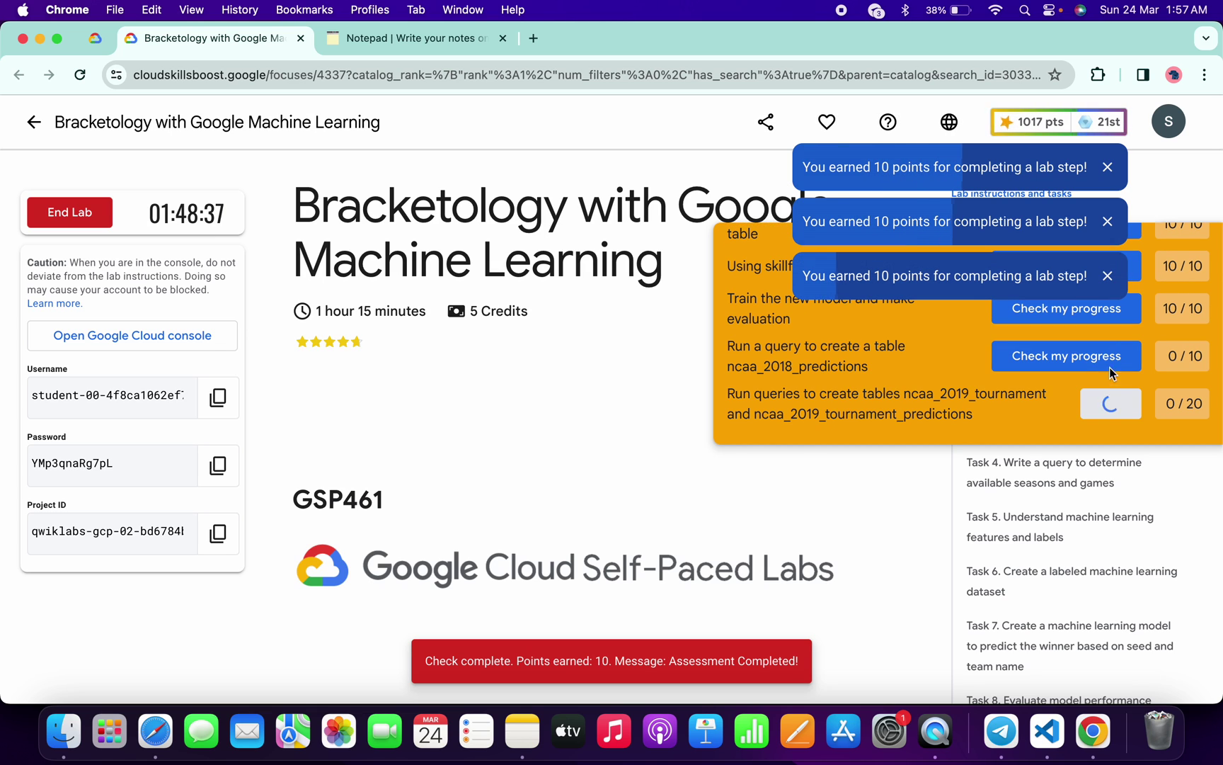
pyautogui.click(1109, 357)
pyautogui.click(1113, 399)
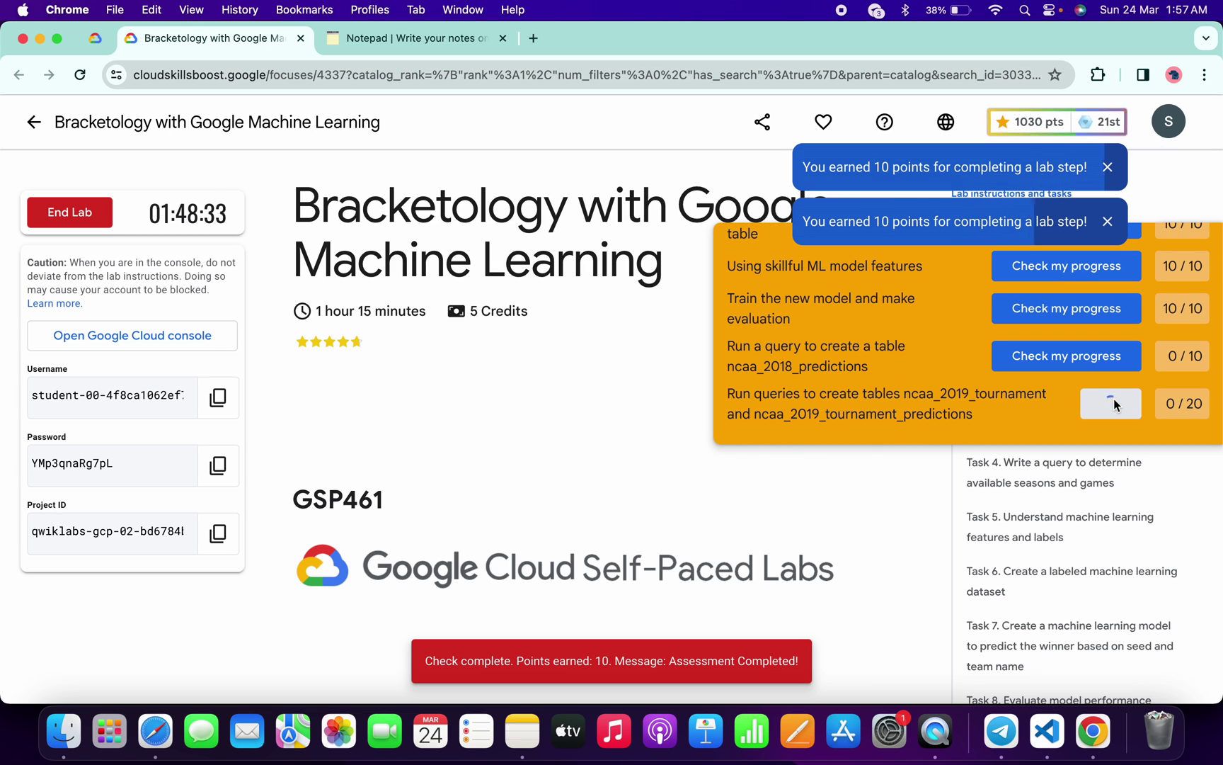
pyautogui.scroll(5, 1116, 406)
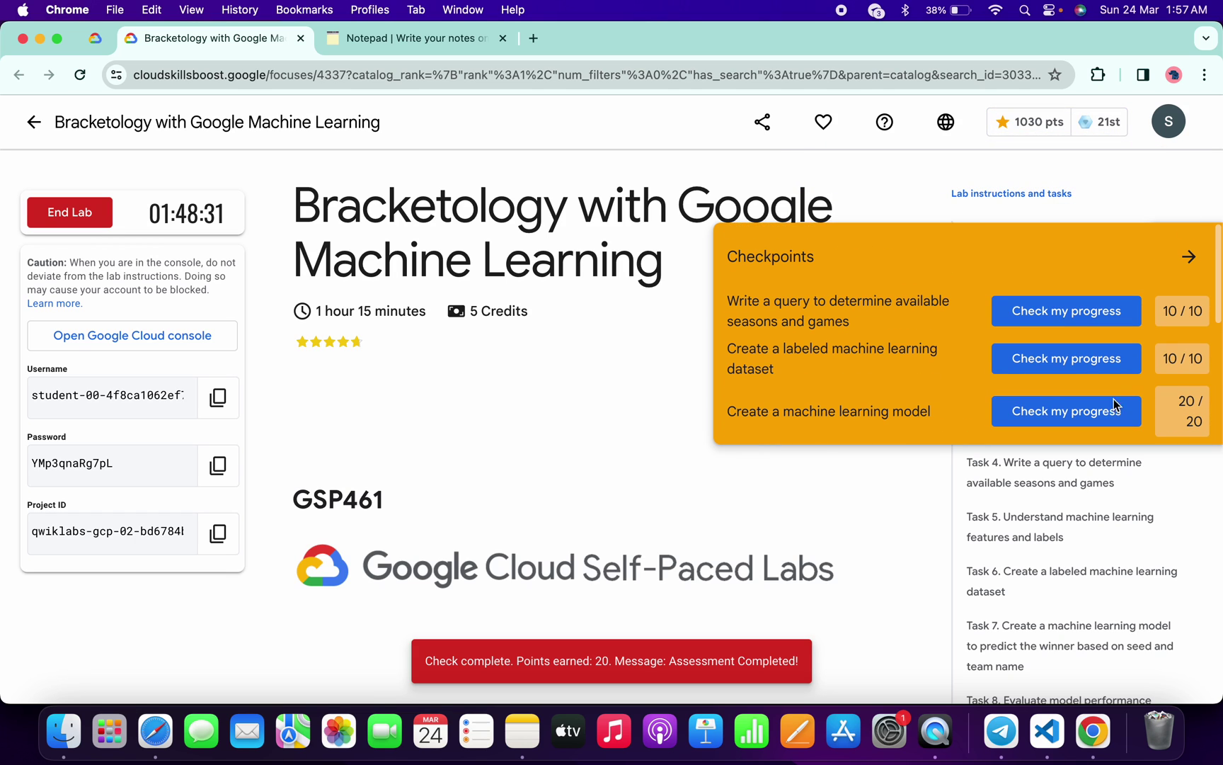
pyautogui.click(1188, 259)
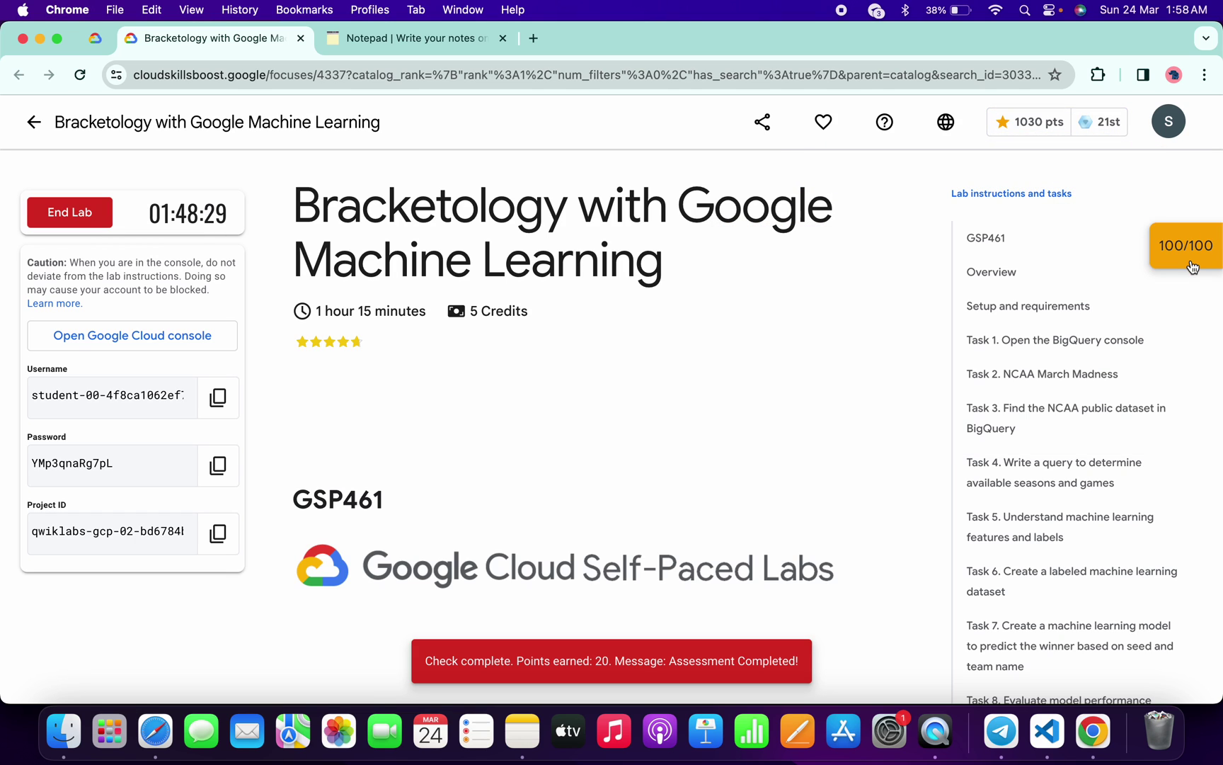